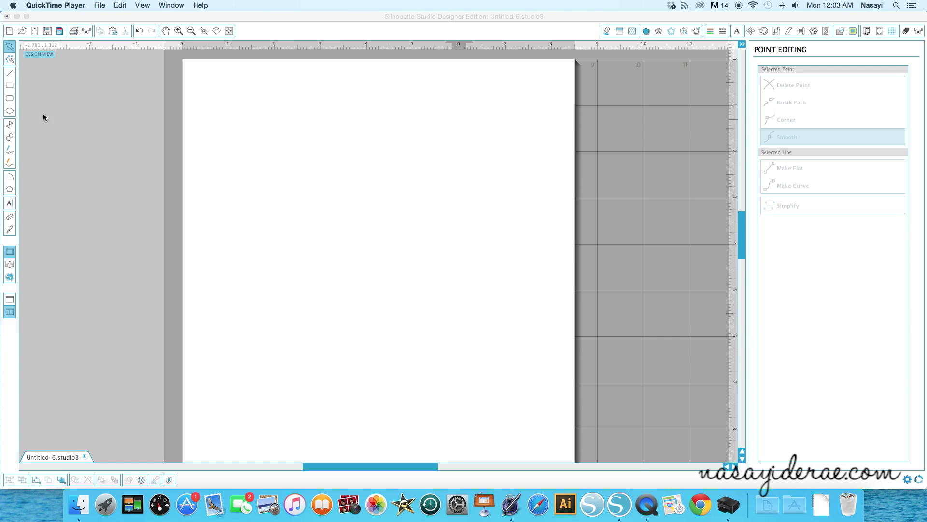
- Draw a rectangle about 2.67 in wide and 4.51 in high near the page's upper-left corner
click(9, 86)
click(10, 86)
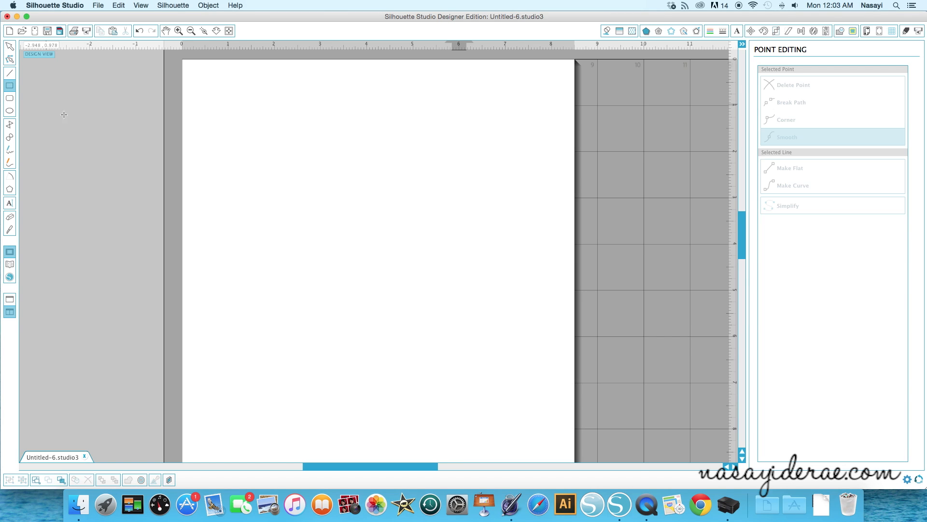
drag(221, 92, 345, 301)
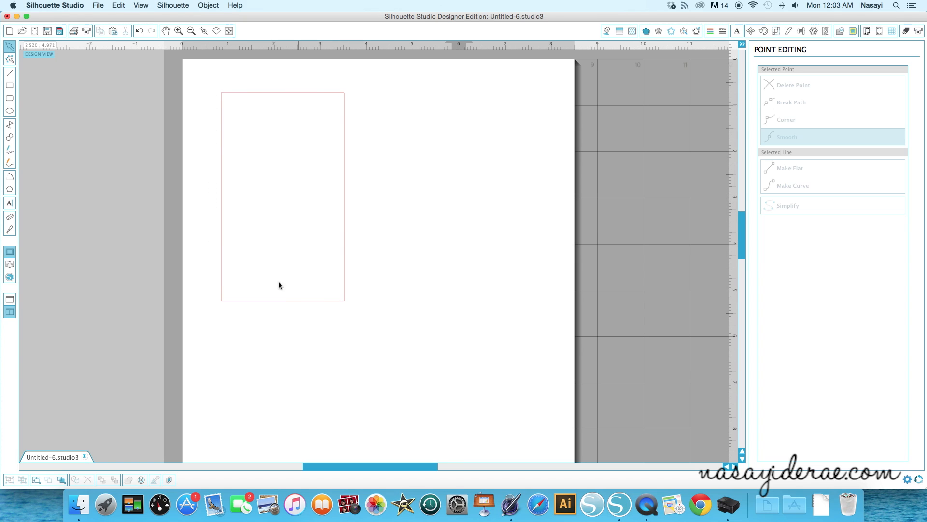
- Resize the rectangle to 4 in wide by 5.25 in high with the aspect unlocked, and shift it further inside the page
click(311, 300)
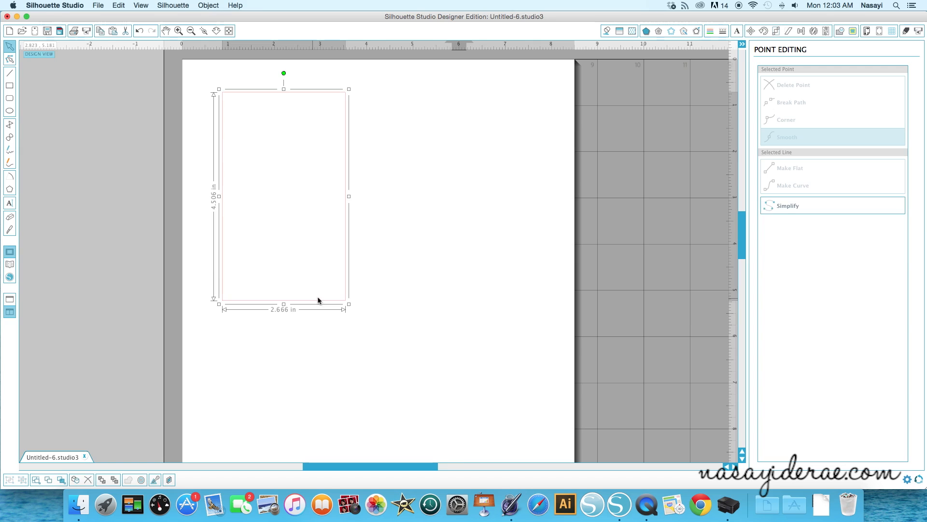
click(777, 31)
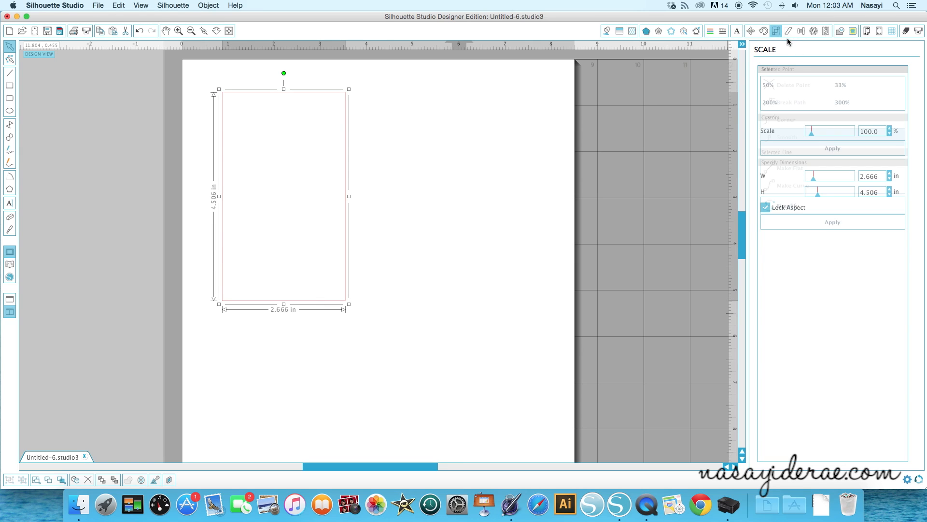
click(766, 209)
drag(882, 177, 838, 176)
text(4)
key(Tab)
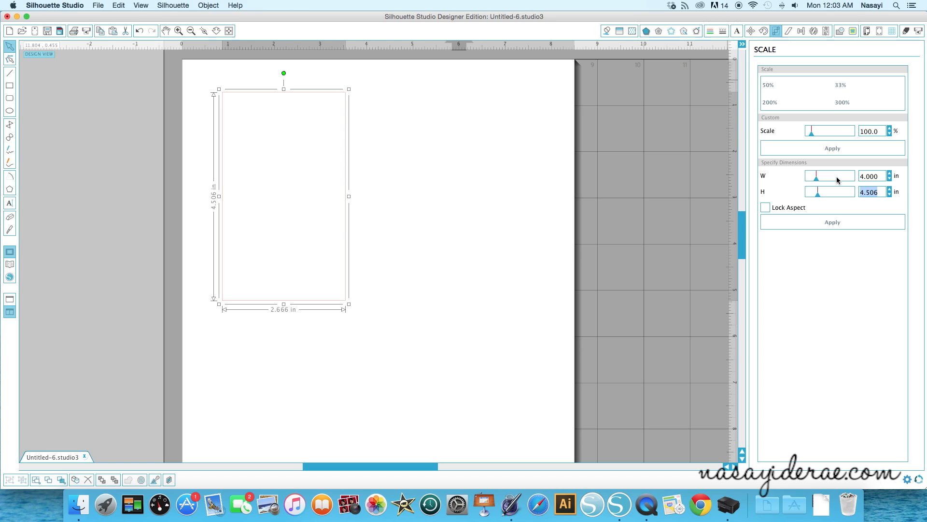
text(5.25)
key(Return)
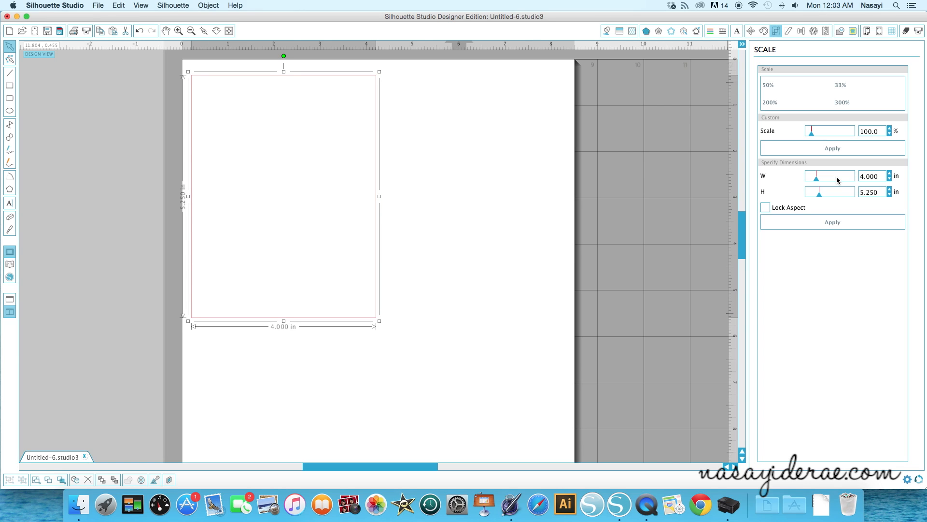
drag(253, 321, 269, 340)
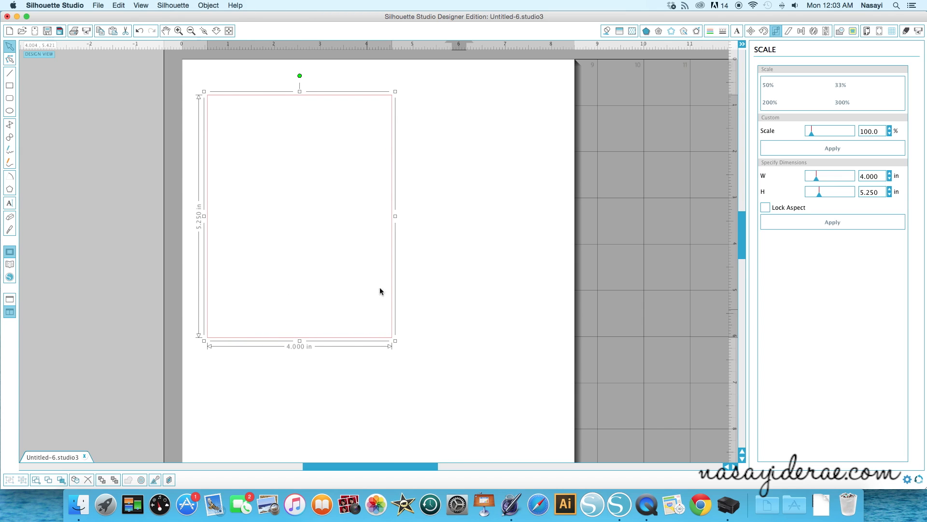
click(126, 319)
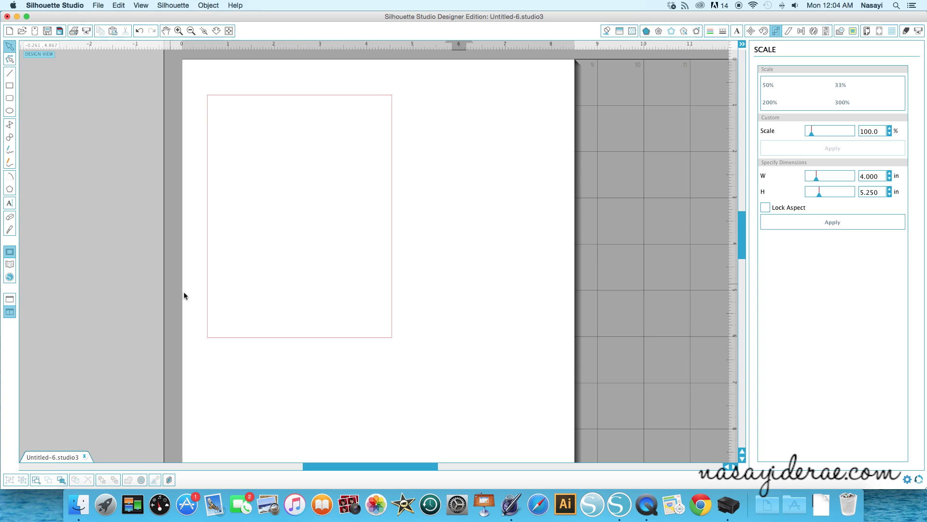
- Add the "sketch happy birthday phrase" design from the library to the page
click(10, 265)
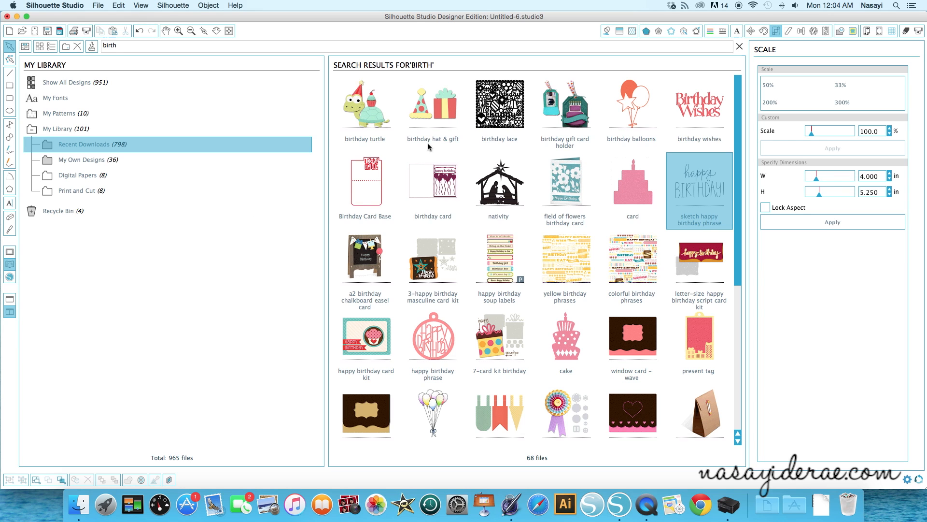
click(467, 182)
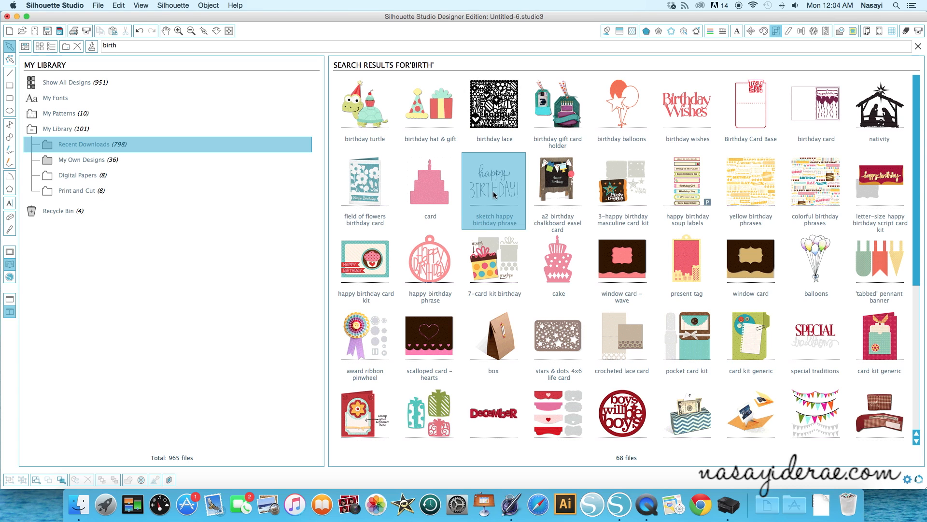
double_click(487, 204)
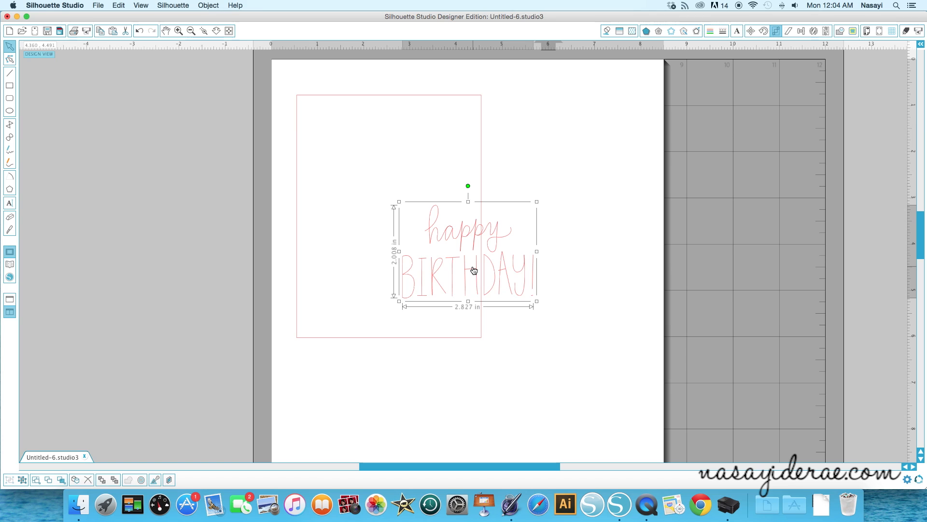
- Move the happy birthday phrase into the lower half of the card rectangle
click(423, 271)
drag(423, 269, 348, 282)
click(349, 287)
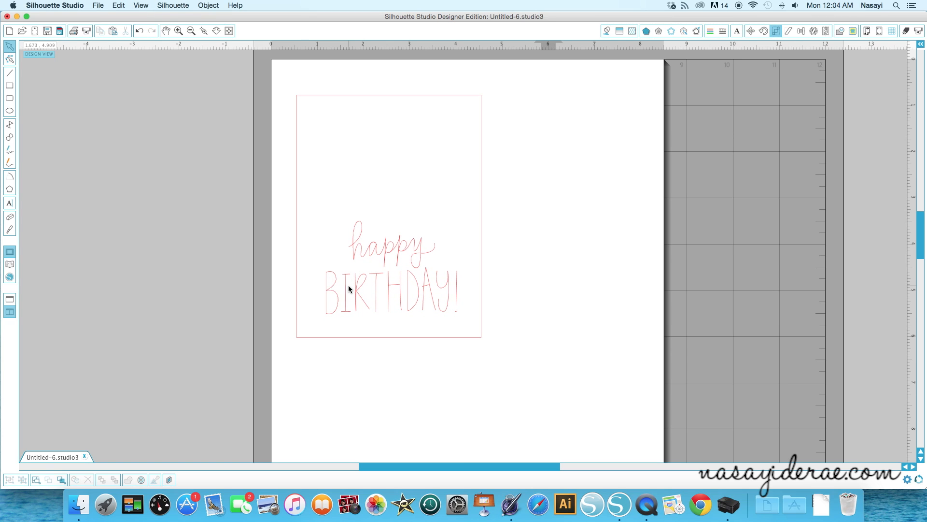
click(349, 288)
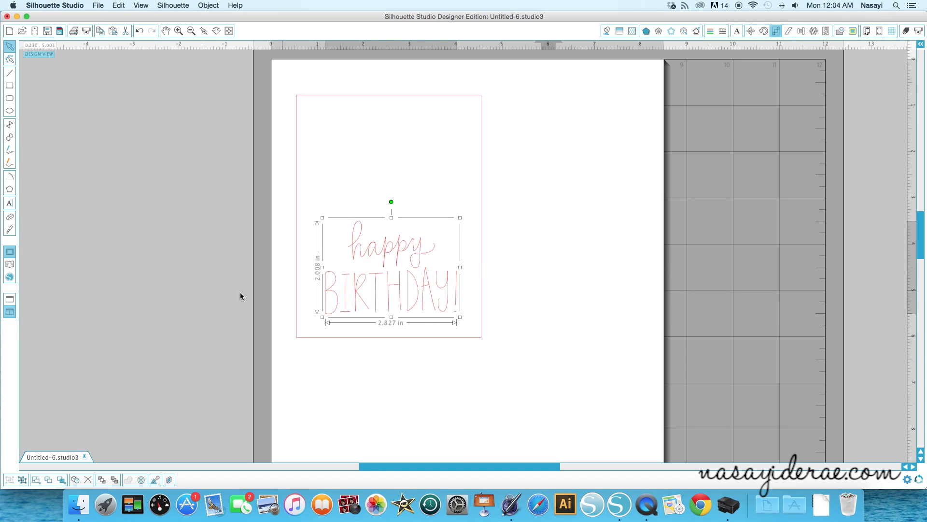
click(217, 296)
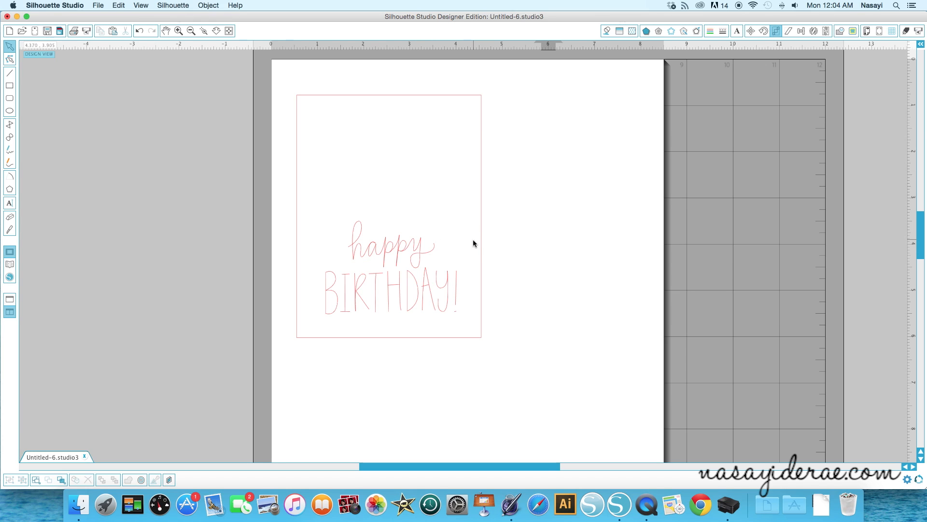
- Slice the end of the y's tail off "happy" with the straight knife and delete the cut-off piece
click(14, 231)
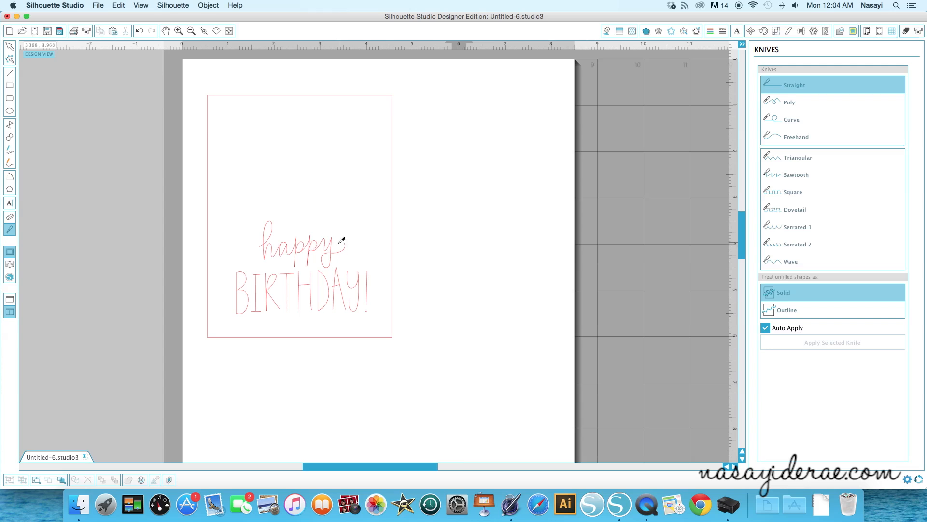
drag(338, 247, 346, 260)
click(10, 46)
click(347, 252)
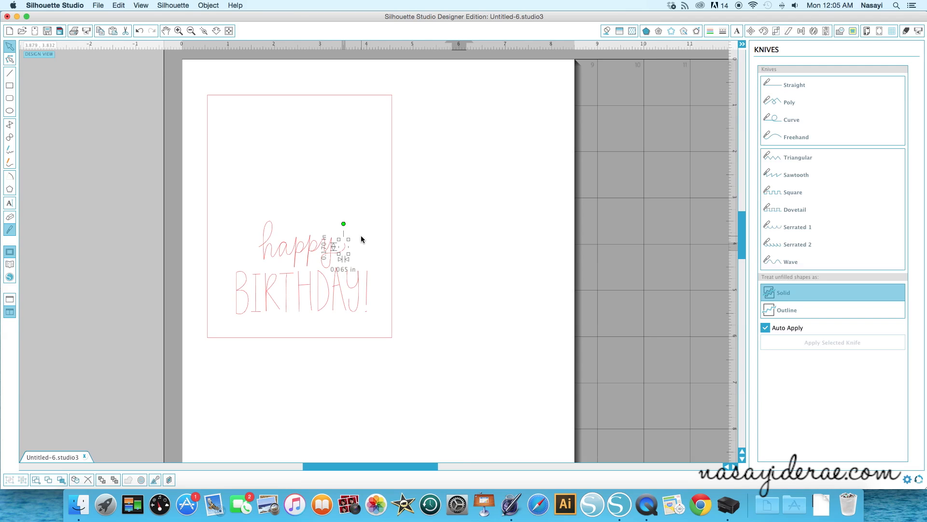
key(Delete)
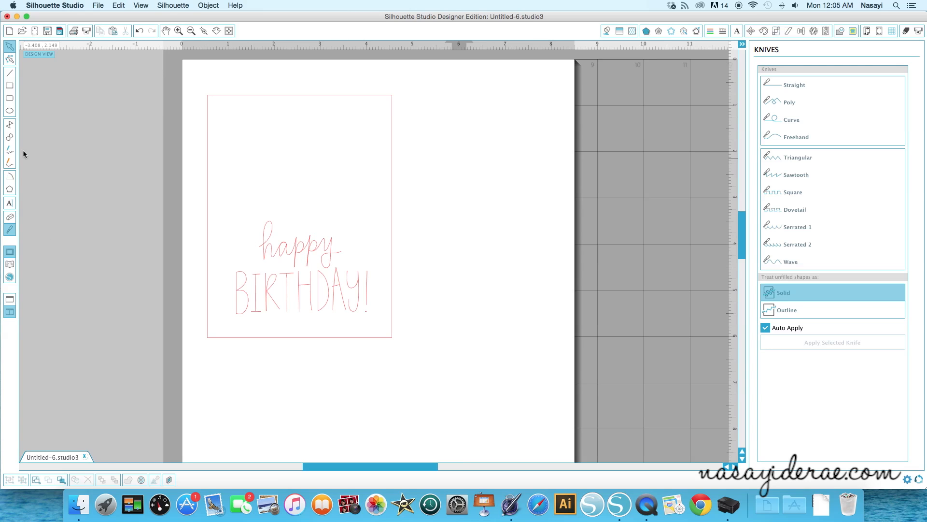
- Draw a smooth freehand rounded frame above the phrase, running from the y of "happy" around to its h
click(9, 164)
mouse_move(341, 251)
mouse_down()
mouse_move(370, 244)
mouse_move(377, 217)
mouse_move(376, 127)
mouse_move(349, 102)
mouse_move(228, 109)
mouse_move(216, 131)
mouse_move(215, 248)
mouse_move(240, 261)
mouse_move(264, 244)
mouse_up()
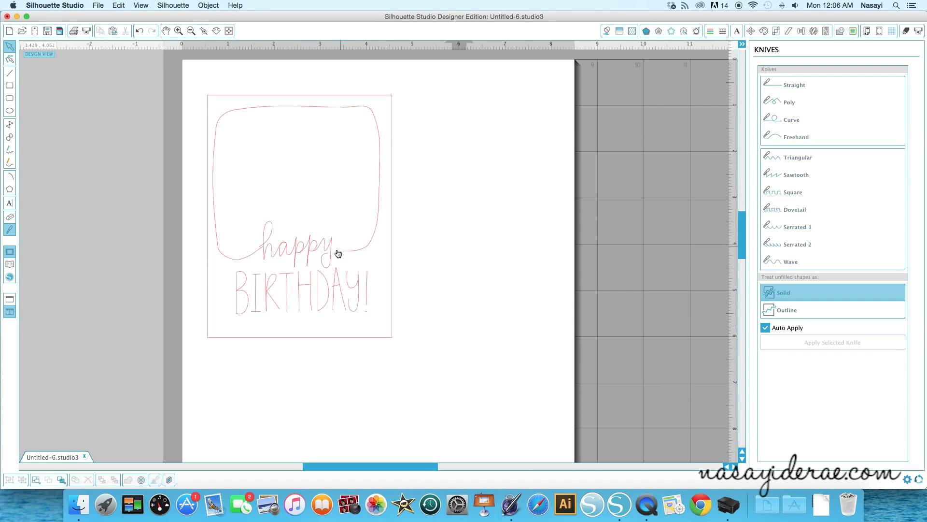
- Nudge both letter groups of "happy" slightly down and the group ending in y slightly right to meet the frame
click(298, 252)
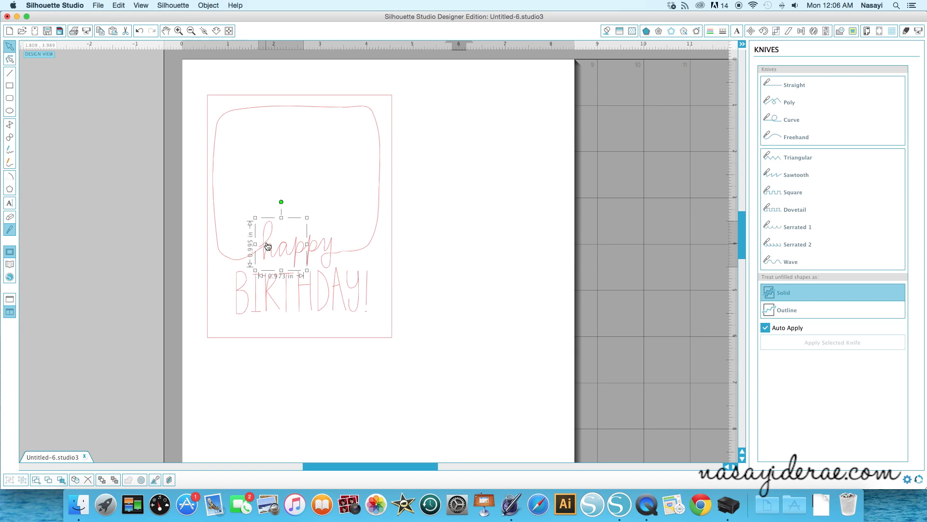
key(Down)
key(Down)
key(Down)
key(Down)
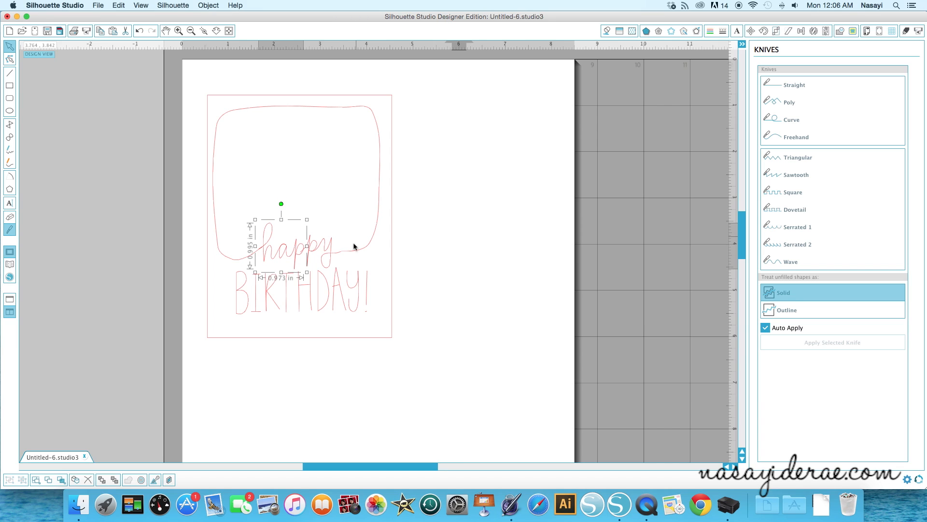
click(332, 250)
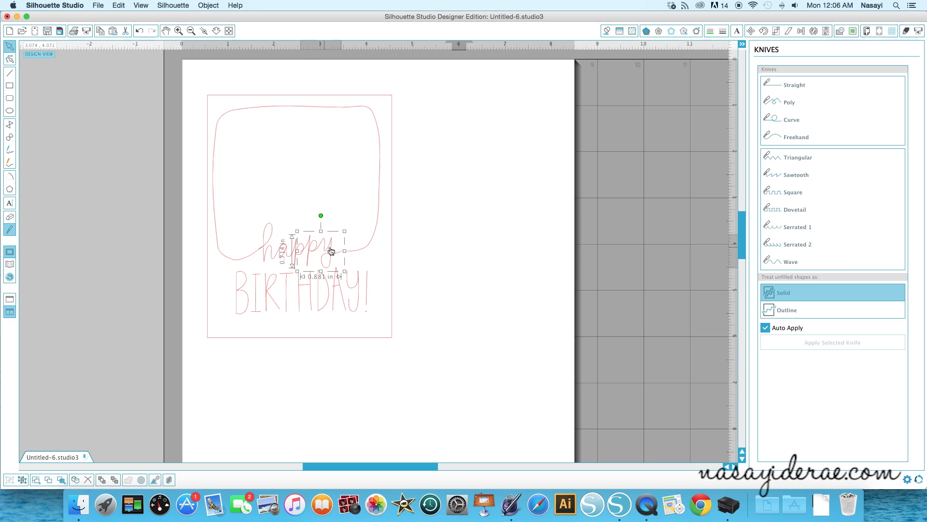
key(Down)
key(Down)
key(Down)
key(Down)
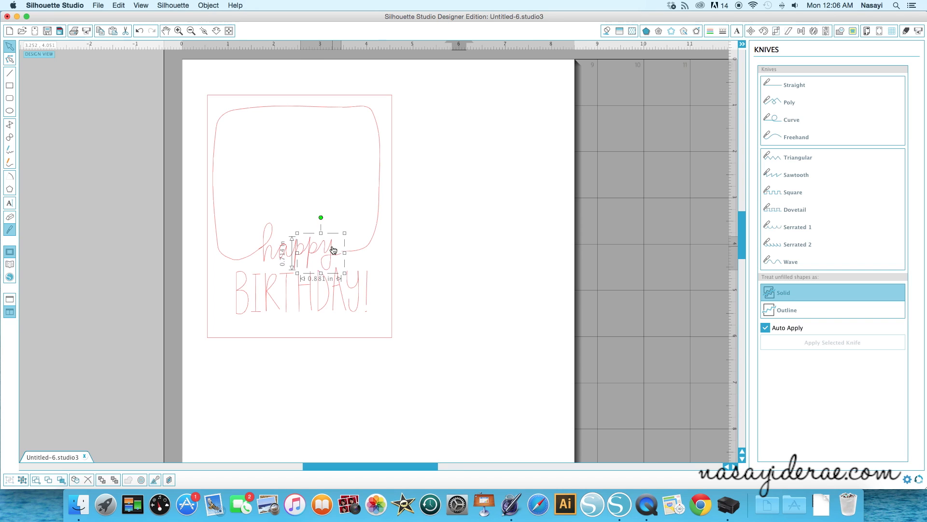
key(Right)
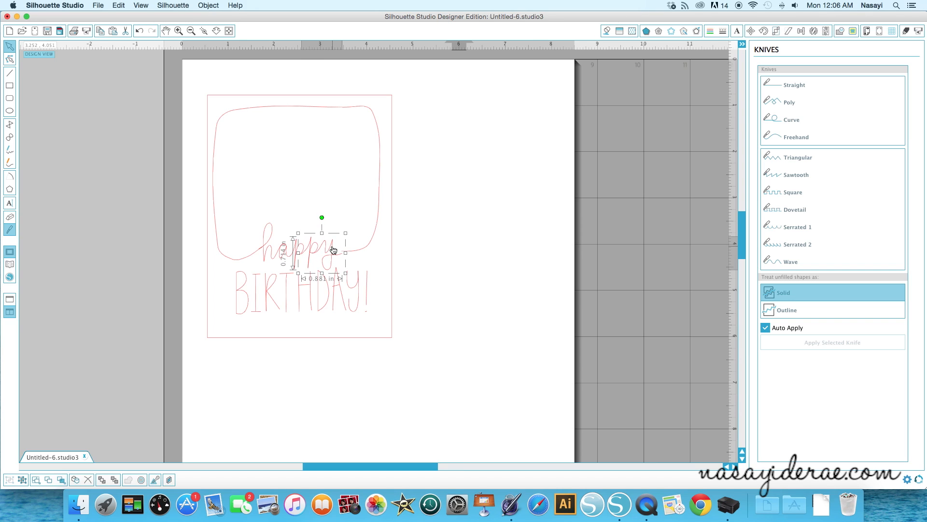
click(439, 254)
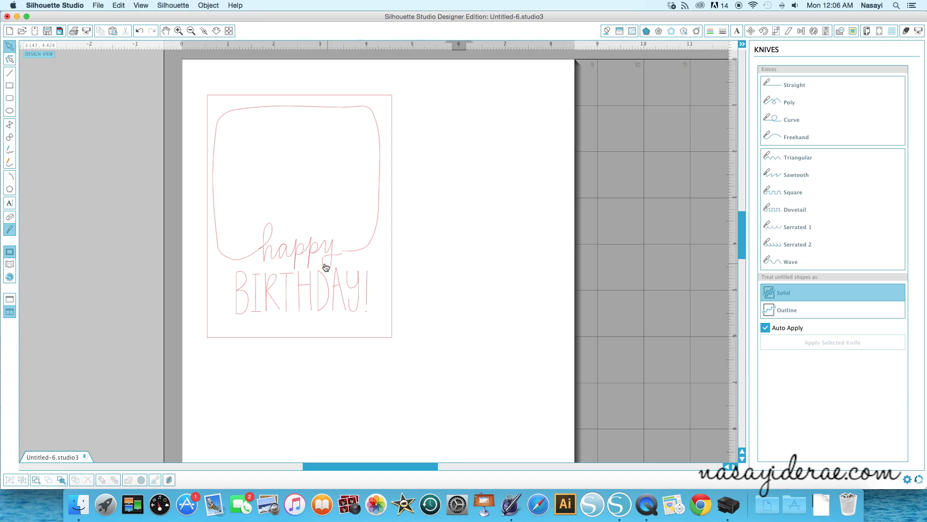
- Adjust the frame's end point beside the y so that it joins the end of "happy"
click(351, 252)
click(10, 58)
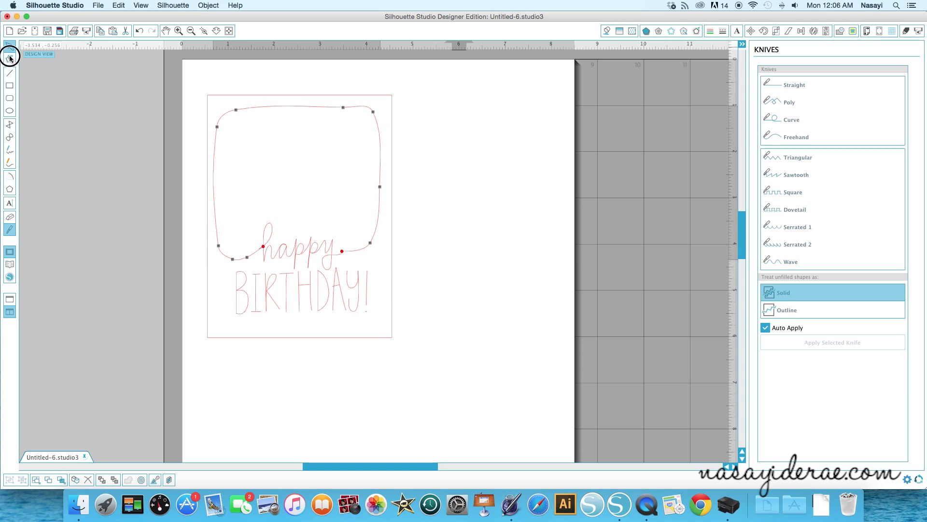
click(343, 251)
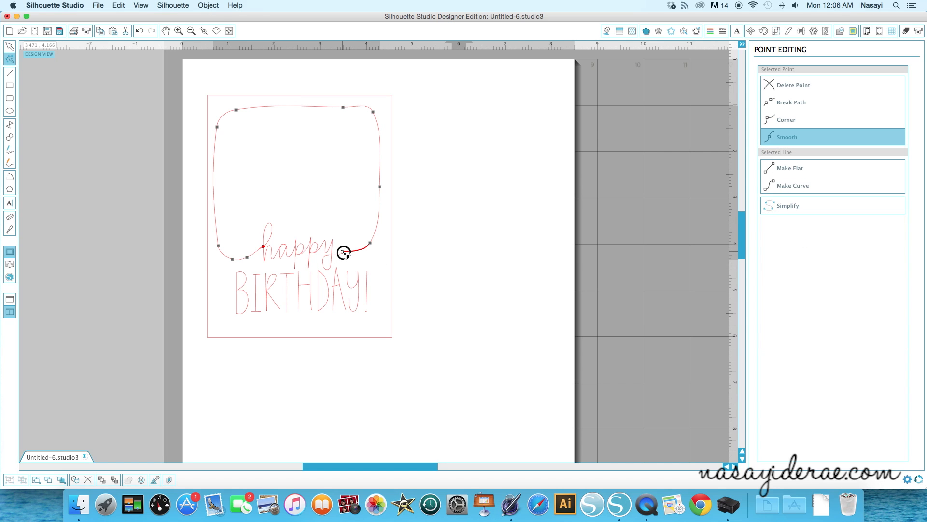
click(371, 266)
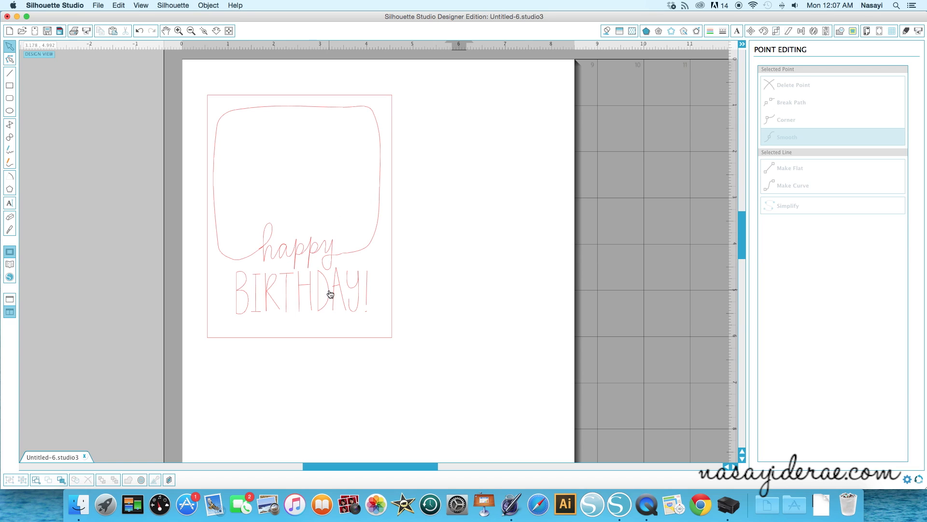
- Change the card rectangle's line color to purple
click(362, 342)
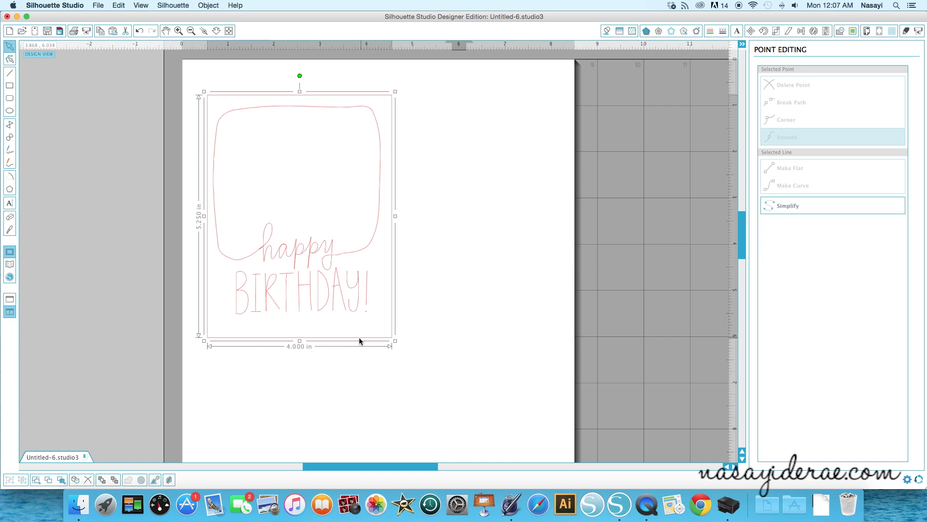
click(711, 32)
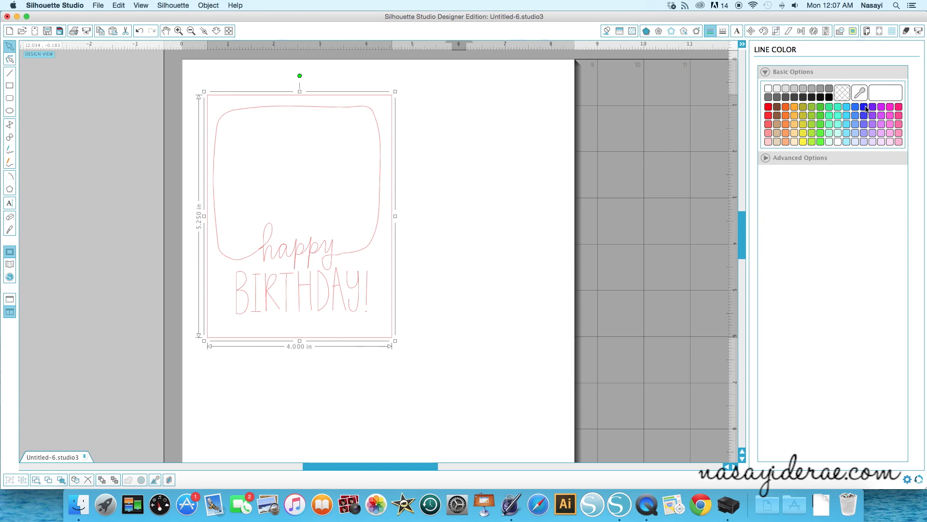
click(873, 110)
click(514, 146)
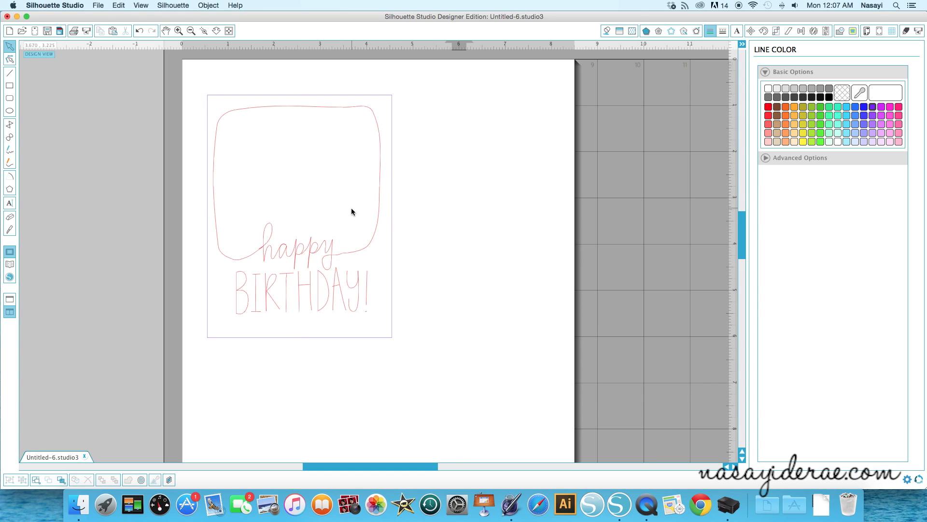
- In the cut settings by line color, toggle cutting of the purple rectangle off and on, and switch off cutting of the red lines
click(905, 32)
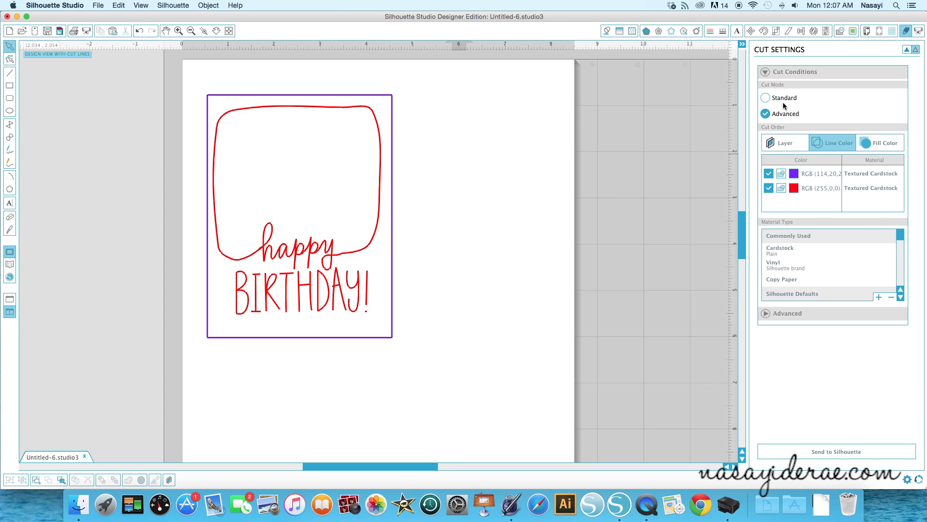
click(769, 174)
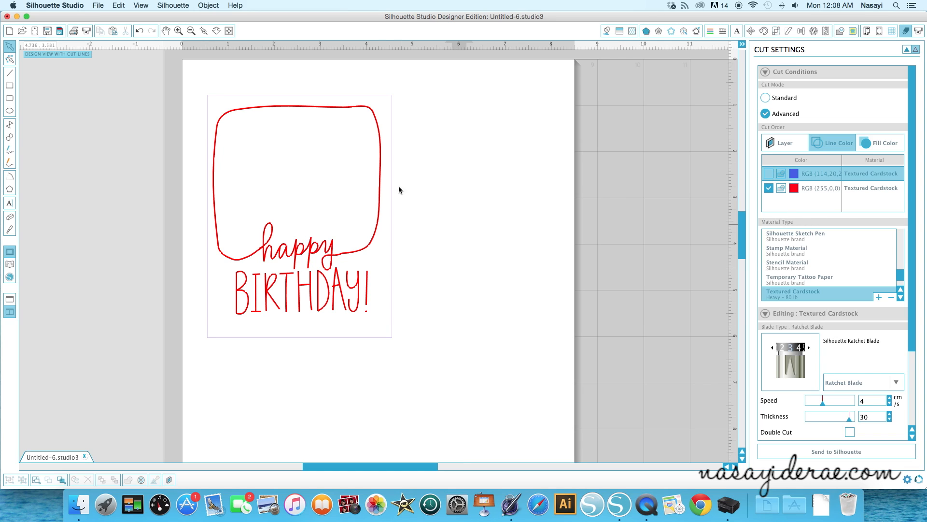
click(769, 174)
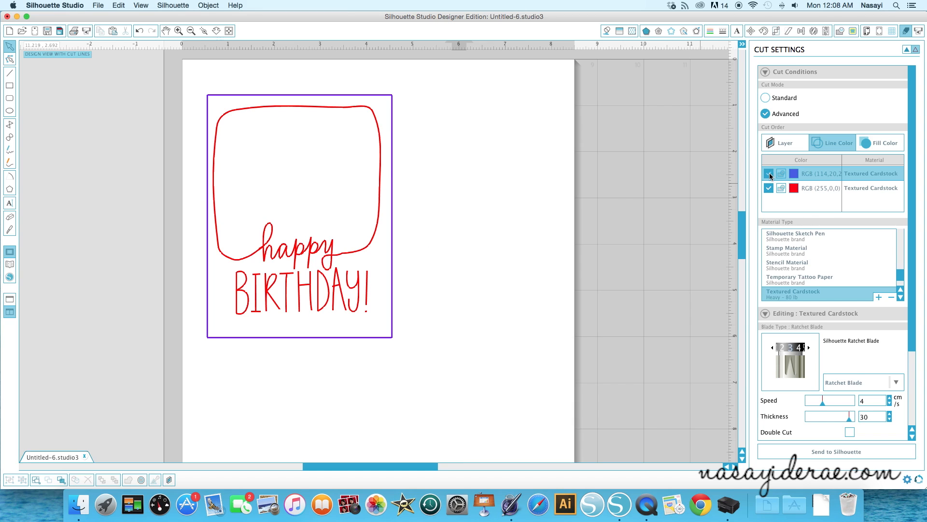
click(769, 188)
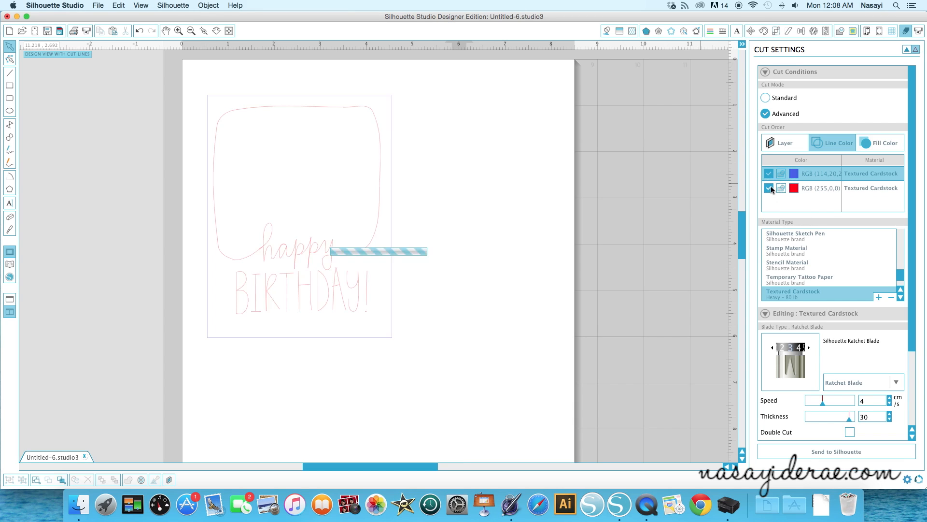